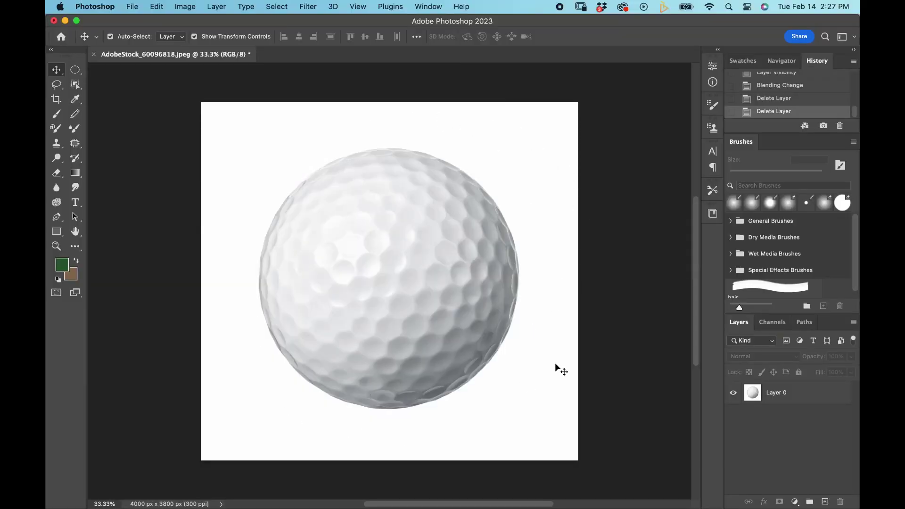
Duplicate the golf ball layer, name the copy 'Highlights', and hide the original Layer 0.
{"action": "left_click", "coordinate": [792, 401]}
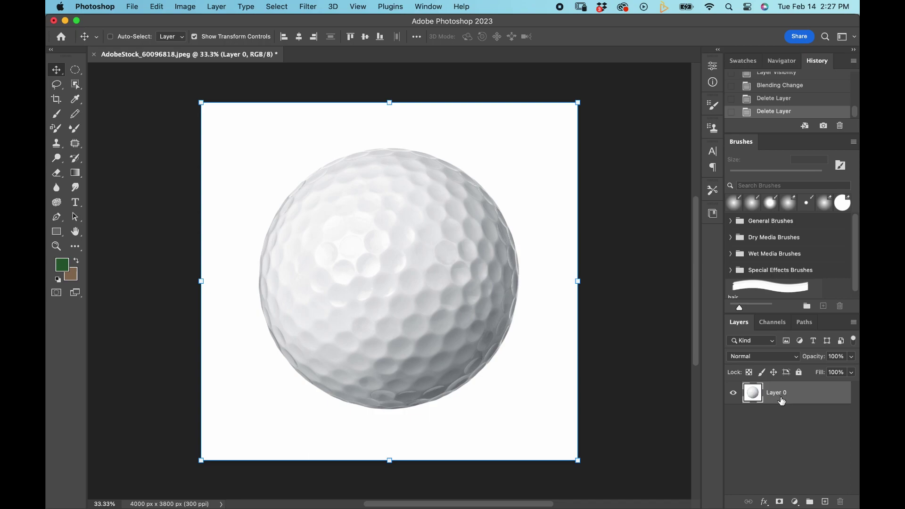
{"action": "key", "text": "super+j"}
{"action": "double_click", "coordinate": [784, 395]}
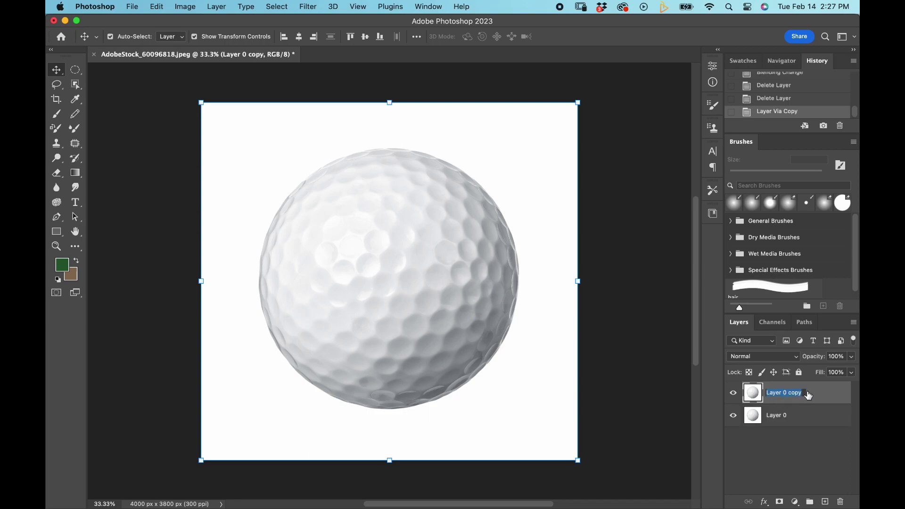
{"action": "type", "text": "Highlights"}
{"action": "key", "text": "Return"}
{"action": "left_click", "coordinate": [775, 455]}
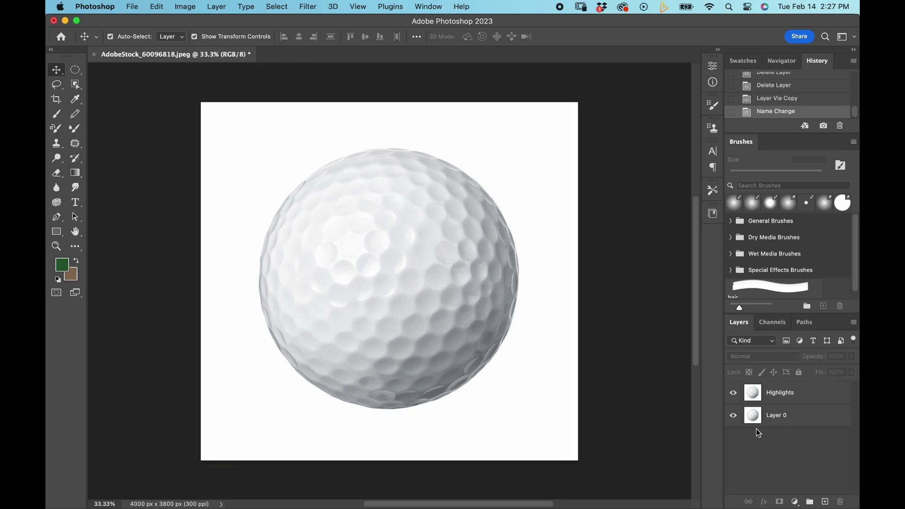
{"action": "left_click", "coordinate": [733, 417]}
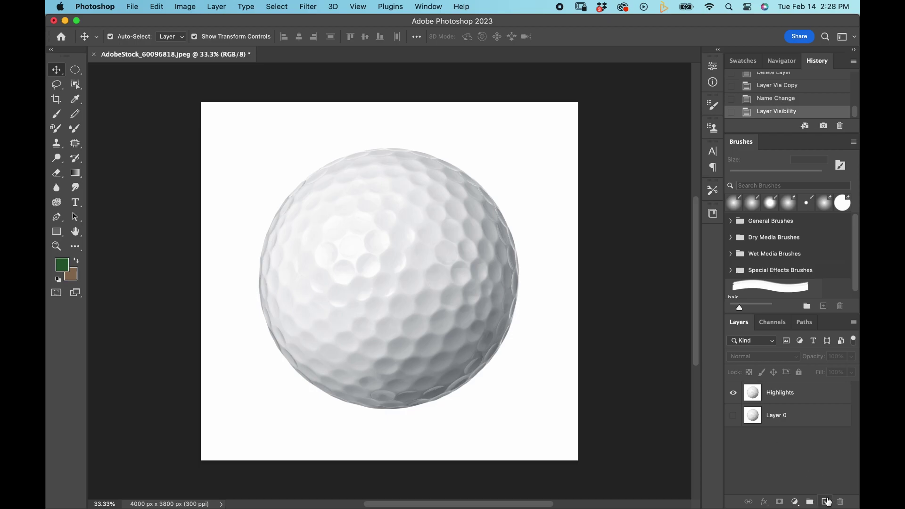
Add a dark green #0d2f14 Solid Color fill layer and move it to the bottom of the stack.
{"action": "left_click", "coordinate": [795, 502]}
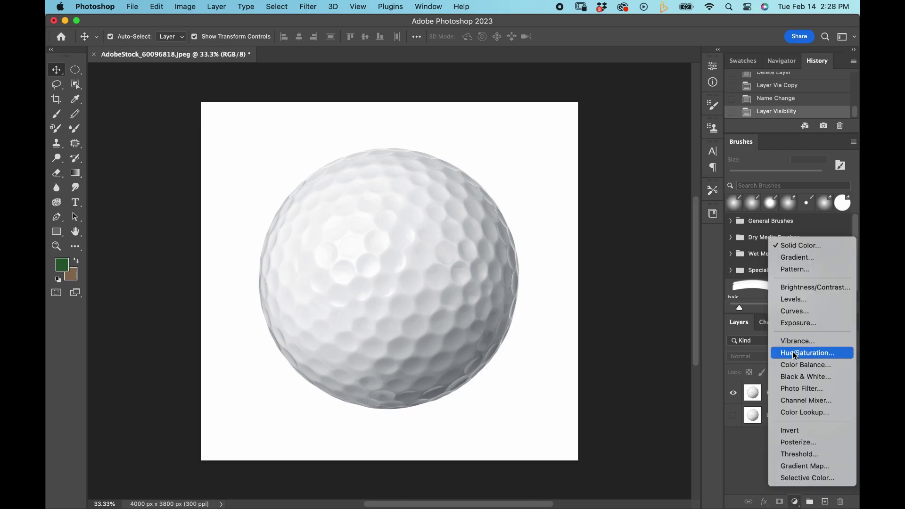
{"action": "left_click", "coordinate": [800, 245]}
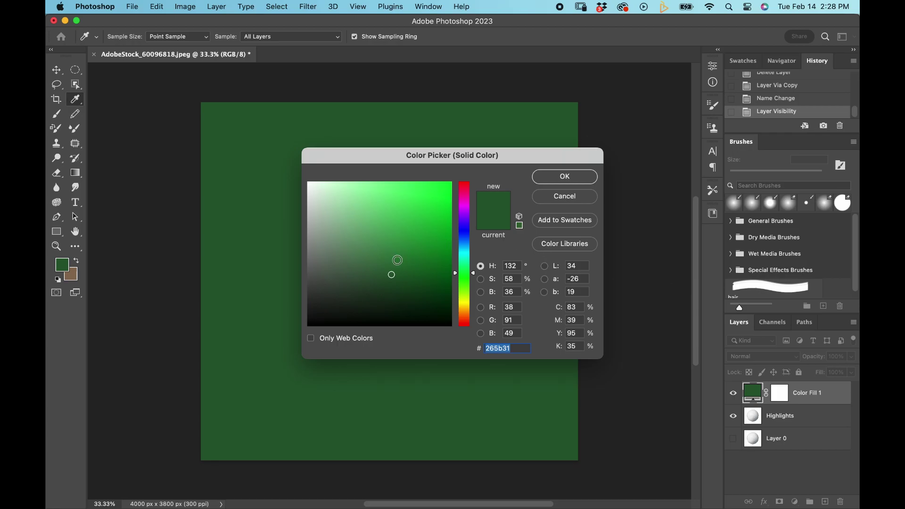
{"action": "left_click_drag", "start_coordinate": [396, 259], "coordinate": [415, 297]}
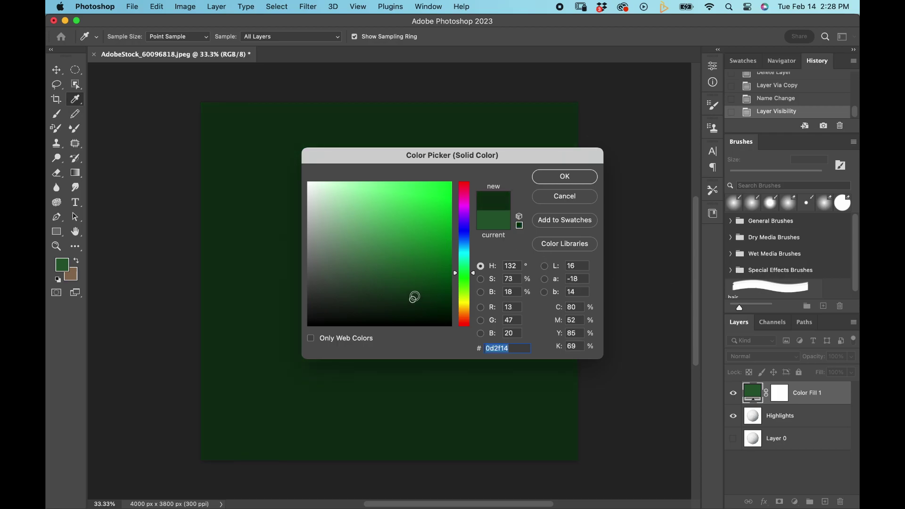
{"action": "left_click", "coordinate": [575, 181]}
{"action": "left_click_drag", "start_coordinate": [814, 398], "coordinate": [785, 485]}
{"action": "left_click", "coordinate": [789, 399]}
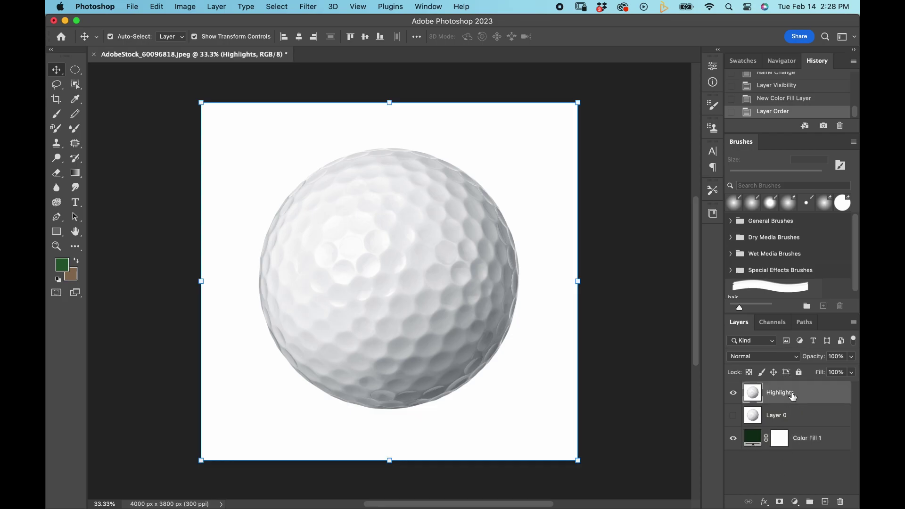
Set the Highlights layer's Blend If current-layer black slider to 239/252 so only bright dimples remain.
{"action": "double_click", "coordinate": [835, 395]}
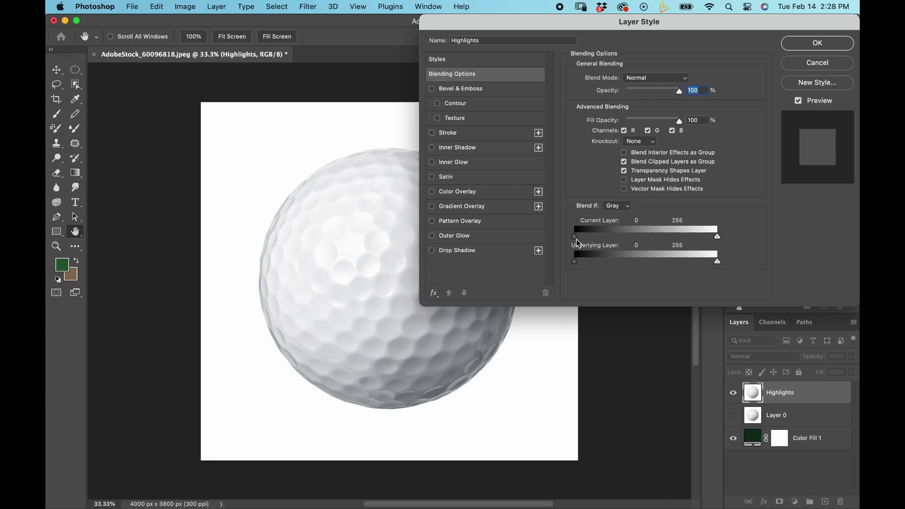
{"action": "left_click_drag", "start_coordinate": [576, 238], "coordinate": [713, 243]}
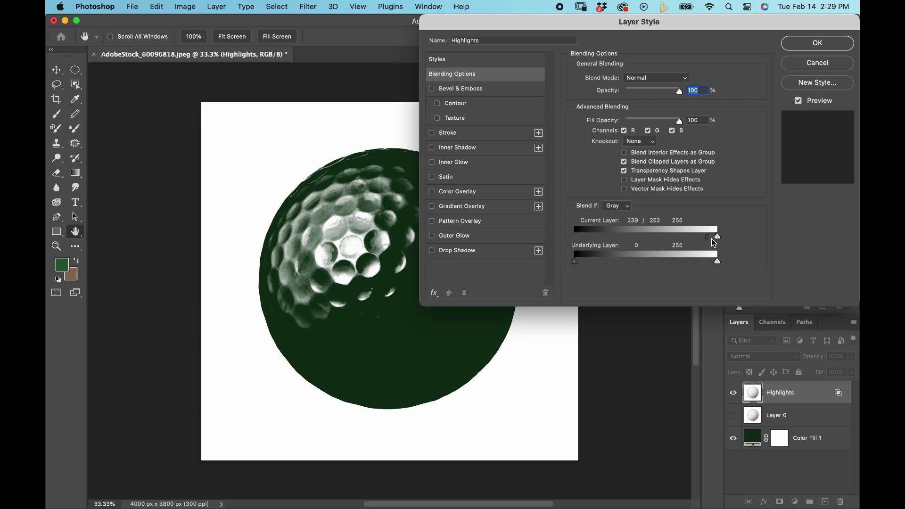
{"action": "left_click", "coordinate": [817, 45]}
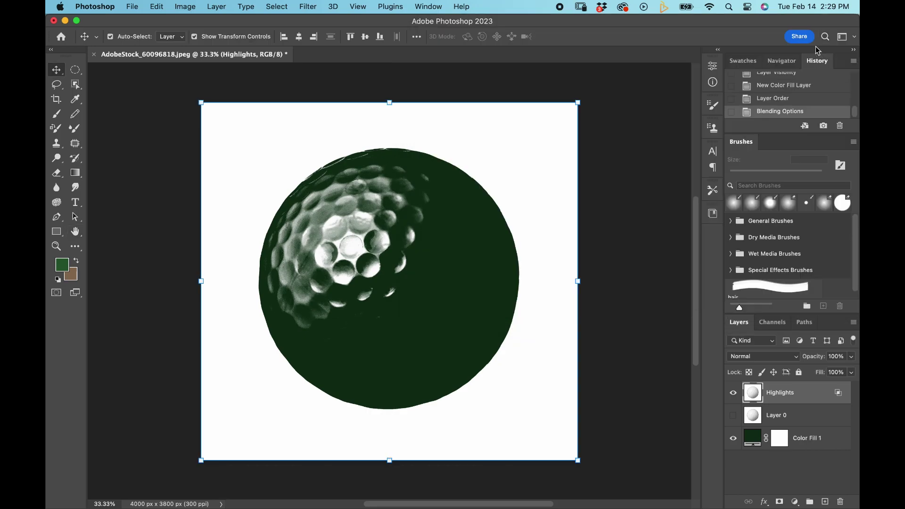
Set the Highlights layer to Lighten blend mode and make Layer 0 visible again.
{"action": "left_click", "coordinate": [782, 357]}
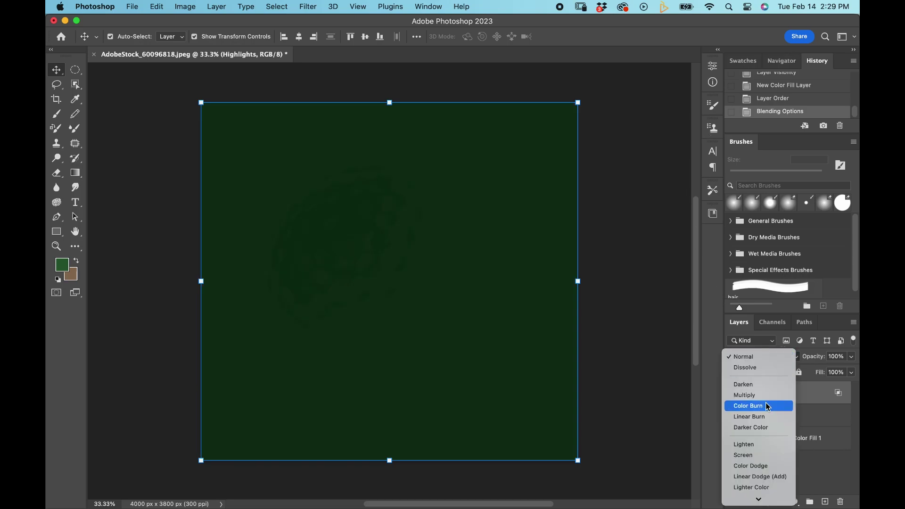
{"action": "left_click", "coordinate": [757, 444]}
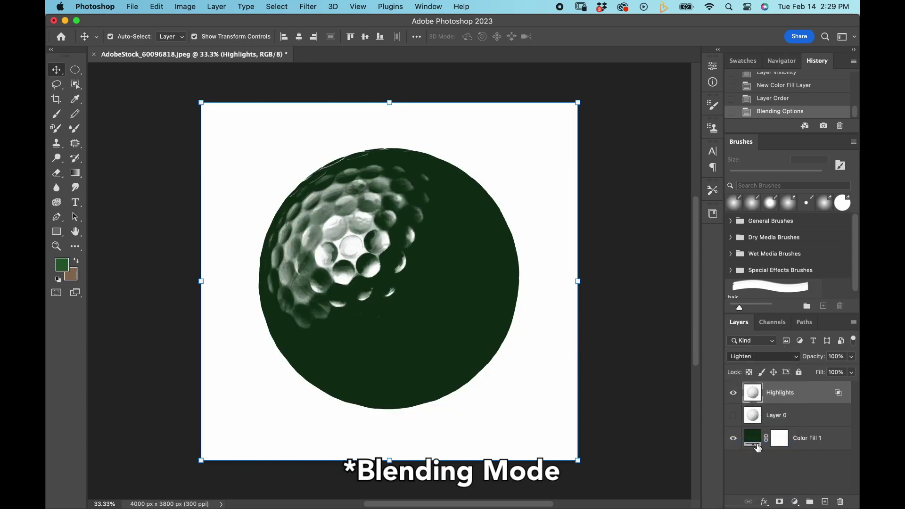
{"action": "left_click", "coordinate": [734, 416]}
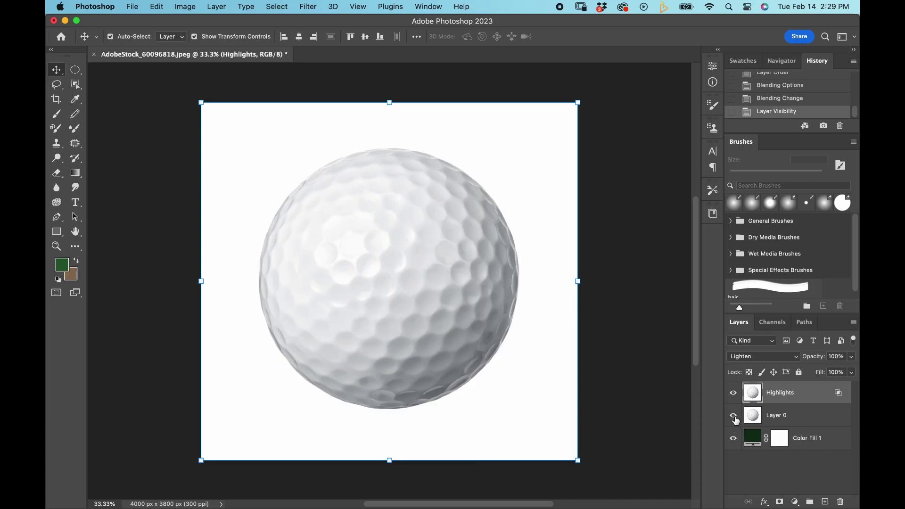
Add 'Hi There' text on the ball and scale it up to span the ball.
{"action": "key", "text": "t"}
{"action": "left_click", "coordinate": [332, 282]}
{"action": "type", "text": "Hi There"}
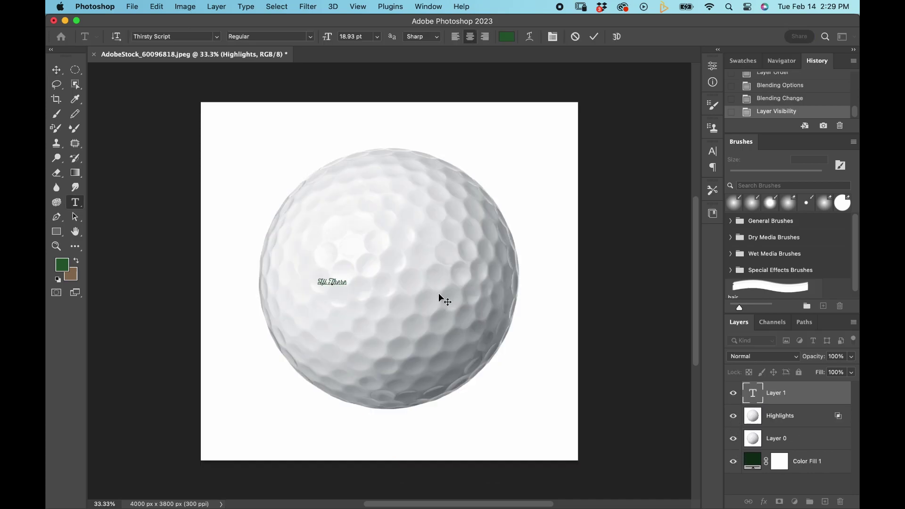
{"action": "key", "text": "Escape"}
{"action": "key", "text": "v"}
{"action": "left_click_drag", "start_coordinate": [352, 272], "coordinate": [520, 212]}
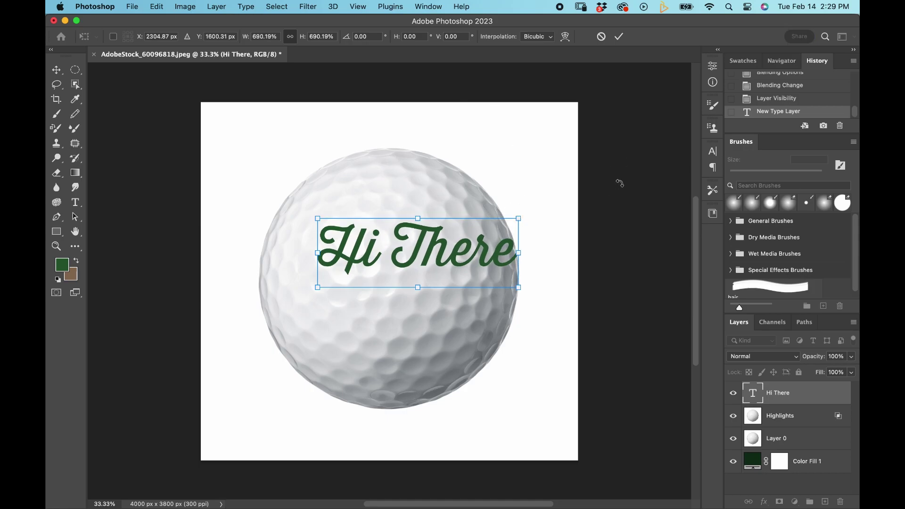
{"action": "key", "text": "Return"}
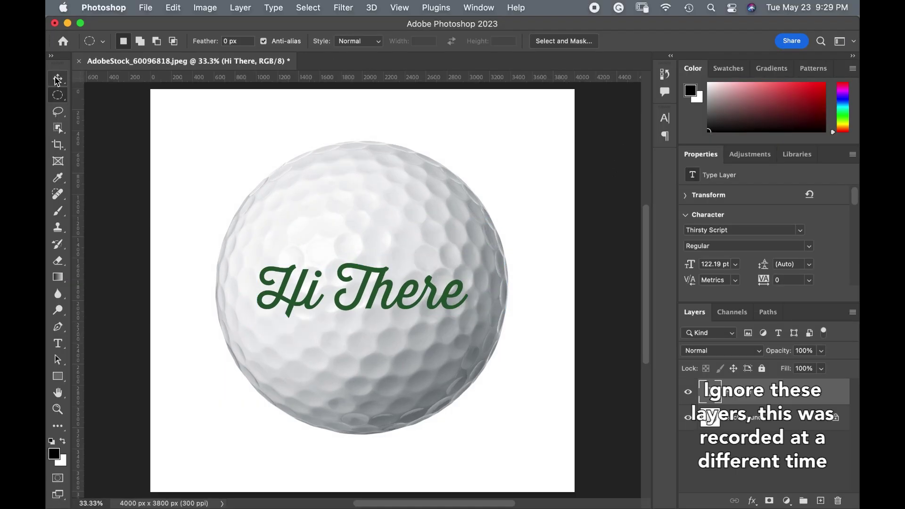
{"action": "left_click", "coordinate": [56, 80]}
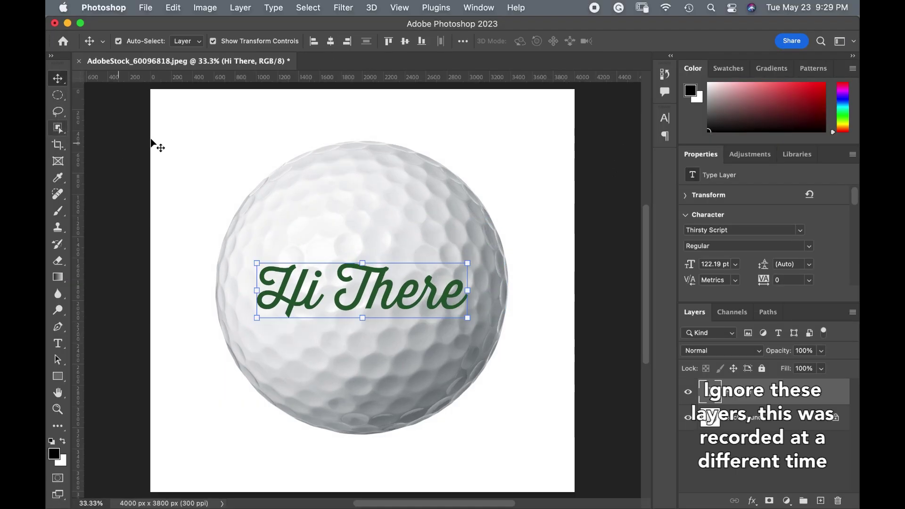
Draw a circular elliptical marquee selection matching the golf ball.
{"action": "left_click", "coordinate": [57, 95]}
{"action": "left_click_drag", "start_coordinate": [225, 147], "coordinate": [554, 442]}
{"action": "key", "text": "space"}
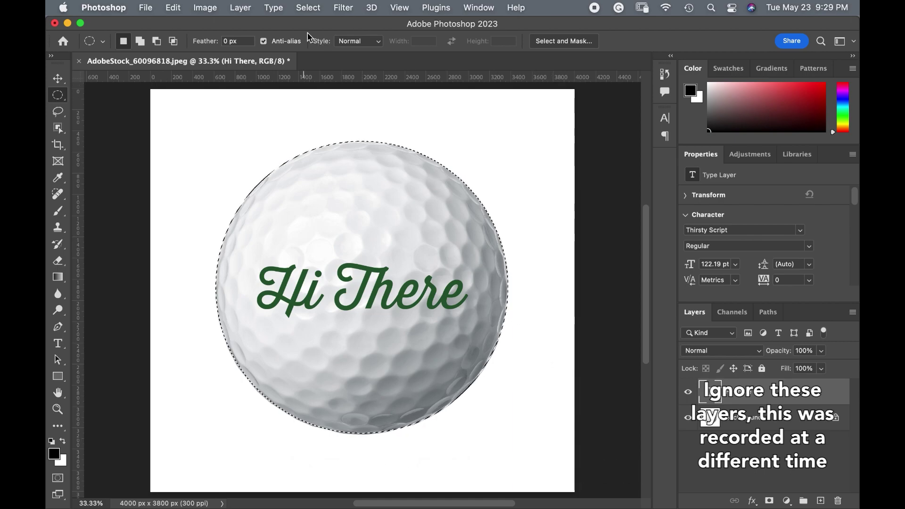
Rasterize the Hi There text and apply a 57% Spherize distortion within the selection.
{"action": "left_click", "coordinate": [343, 8]}
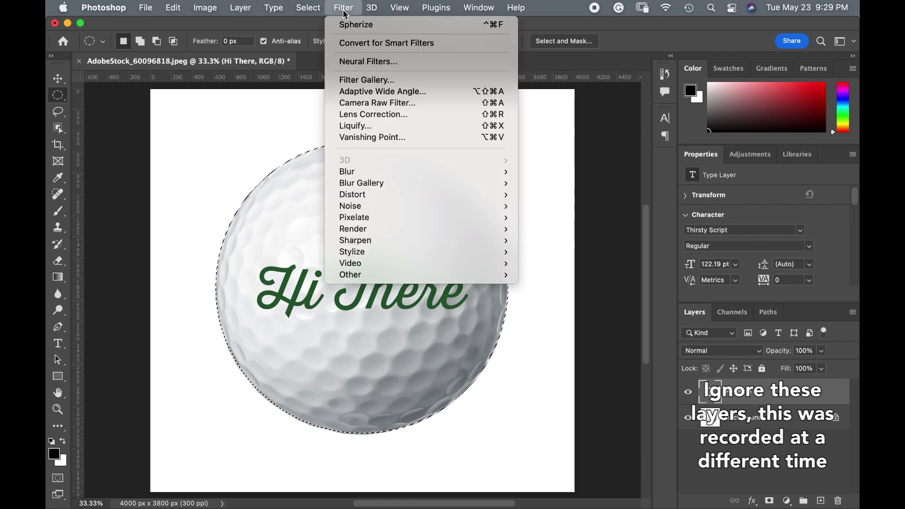
{"action": "mouse_move", "coordinate": [384, 194]}
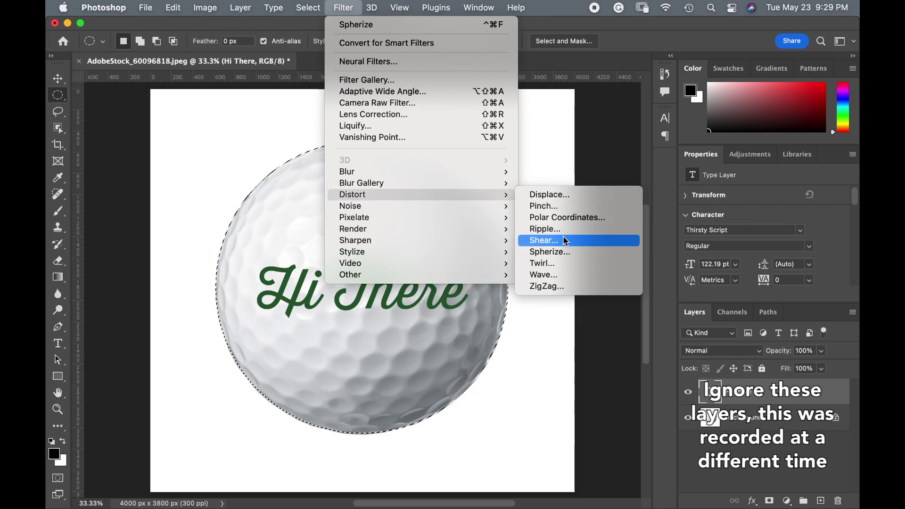
{"action": "left_click", "coordinate": [563, 249]}
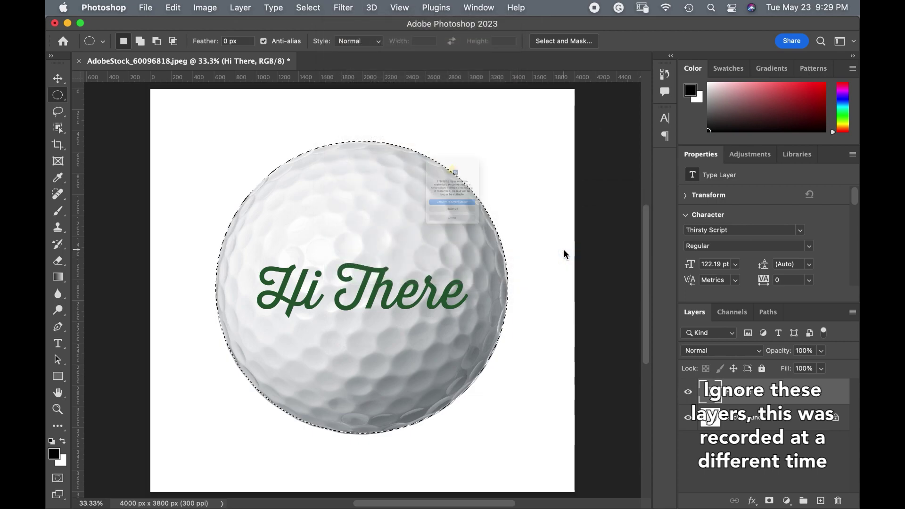
{"action": "left_click", "coordinate": [490, 249]}
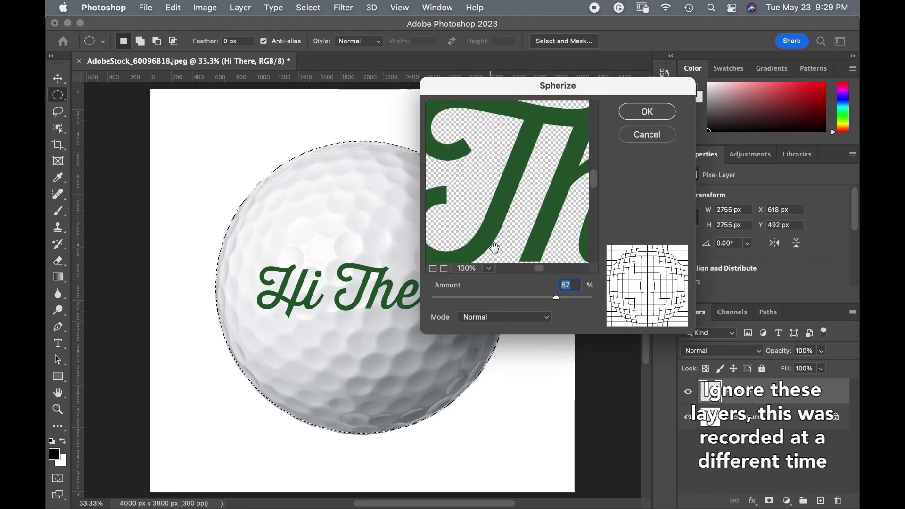
{"action": "left_click", "coordinate": [647, 112]}
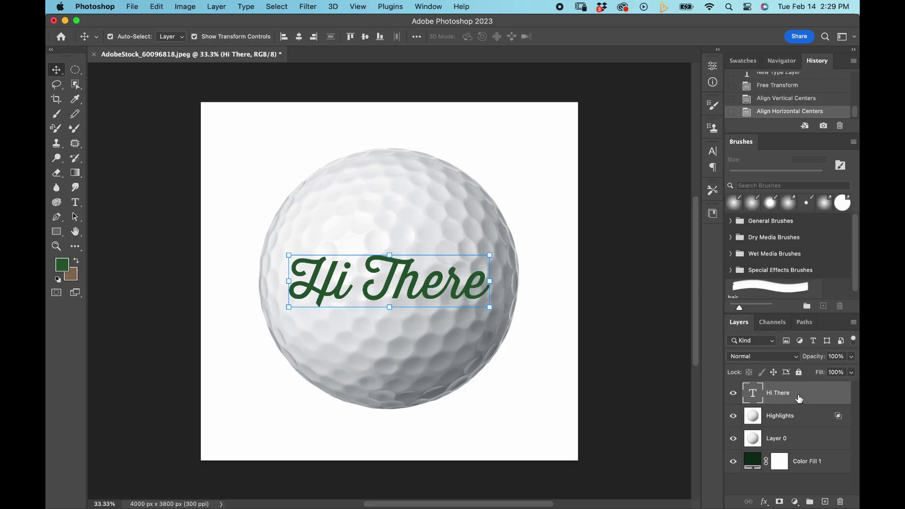
Move Highlights above the Hi There text and lower its opacity to 85%.
{"action": "left_click_drag", "start_coordinate": [792, 416], "coordinate": [782, 385]}
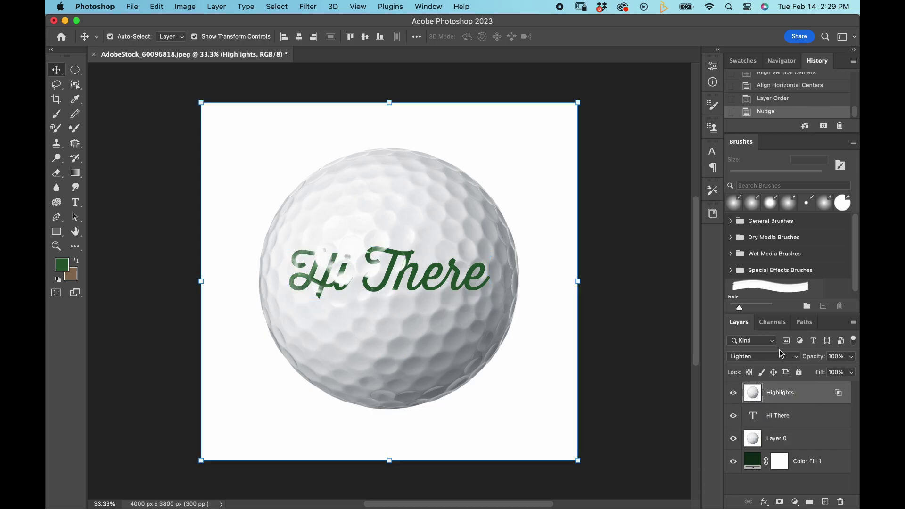
{"action": "left_click", "coordinate": [852, 357]}
{"action": "left_click_drag", "start_coordinate": [852, 372], "coordinate": [820, 372]}
{"action": "left_click", "coordinate": [667, 380]}
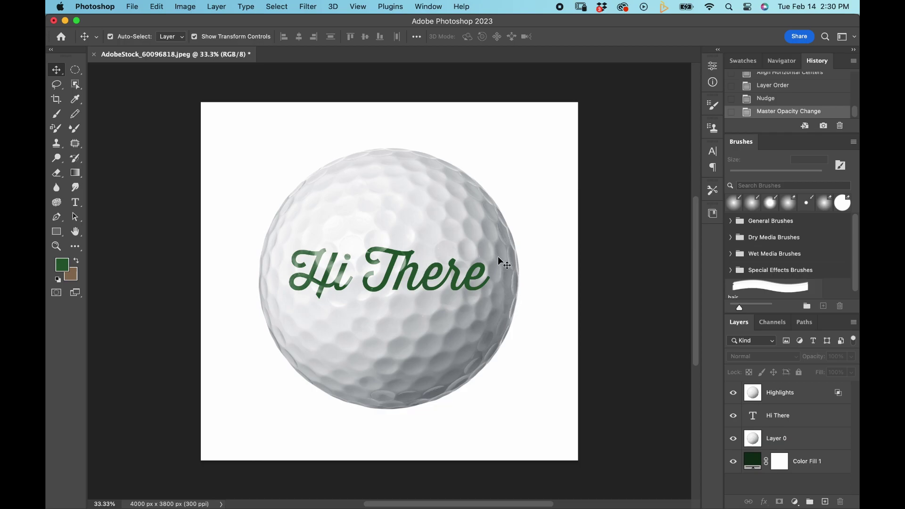
{"action": "left_click", "coordinate": [802, 416]}
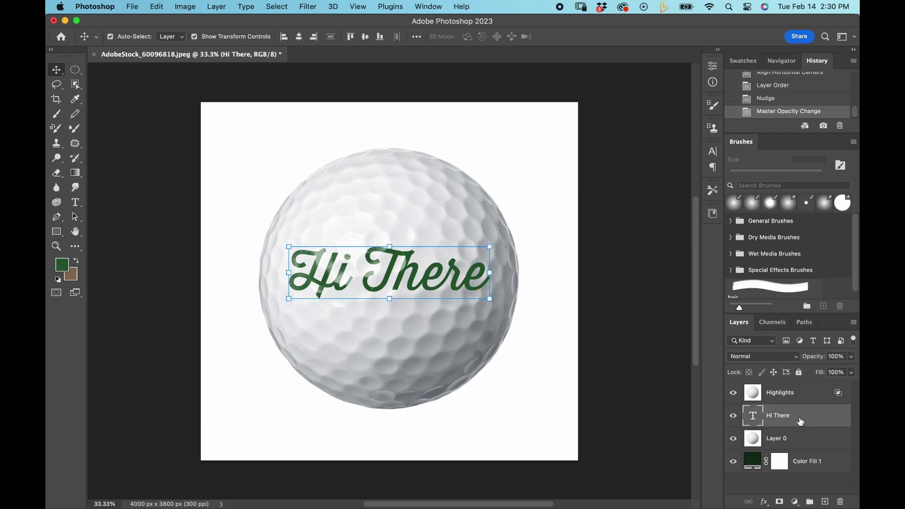
Duplicate the Hi There layer and name the copy 'text shadows'.
{"action": "key", "text": "super+j"}
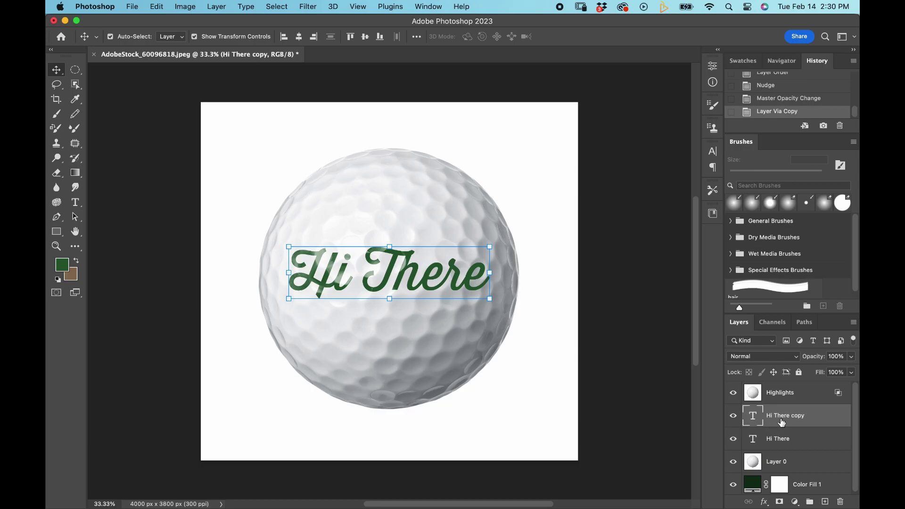
{"action": "double_click", "coordinate": [800, 417]}
{"action": "type", "text": "text chadows"}
{"action": "key", "text": "Return"}
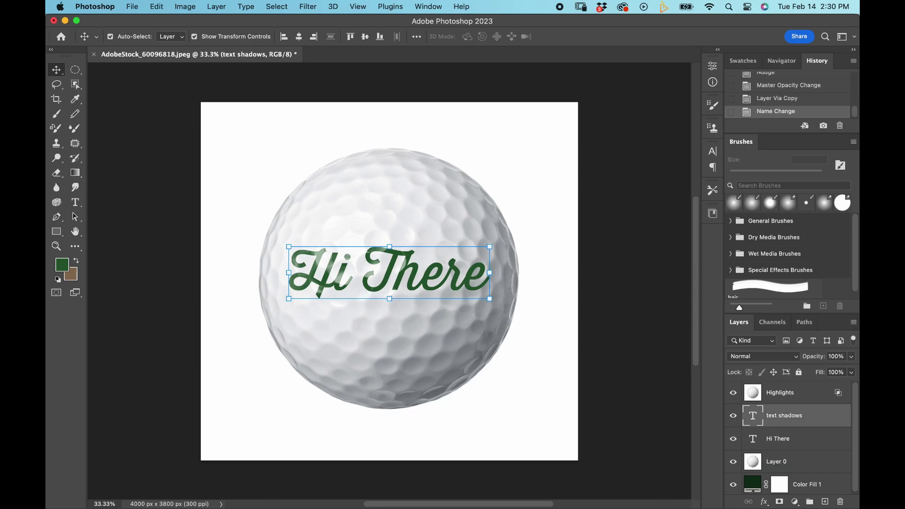
Hide the original Hi There layer and set text shadows to Color Burn blending.
{"action": "left_click", "coordinate": [733, 439]}
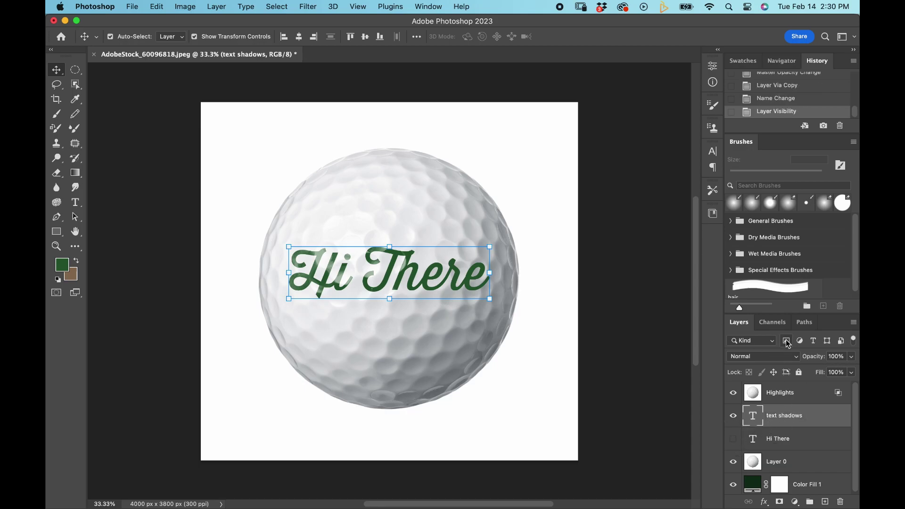
{"action": "left_click", "coordinate": [776, 359]}
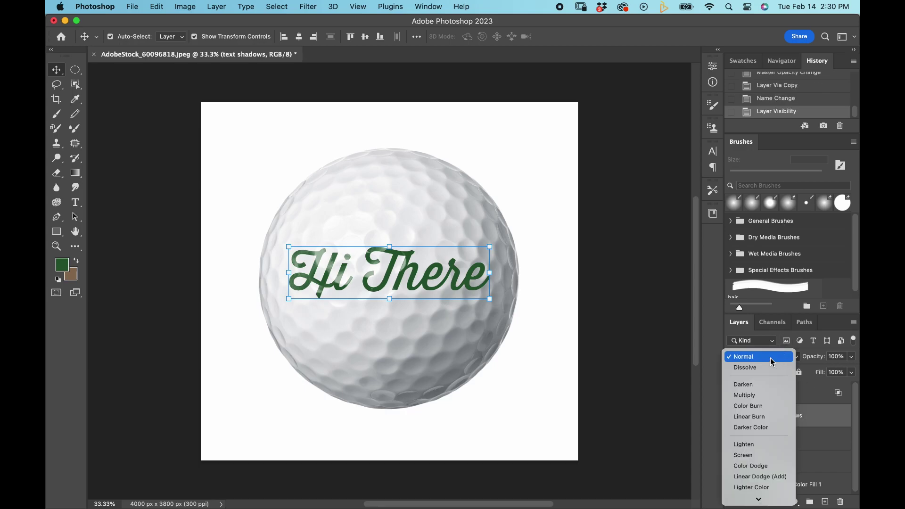
{"action": "left_click", "coordinate": [767, 407]}
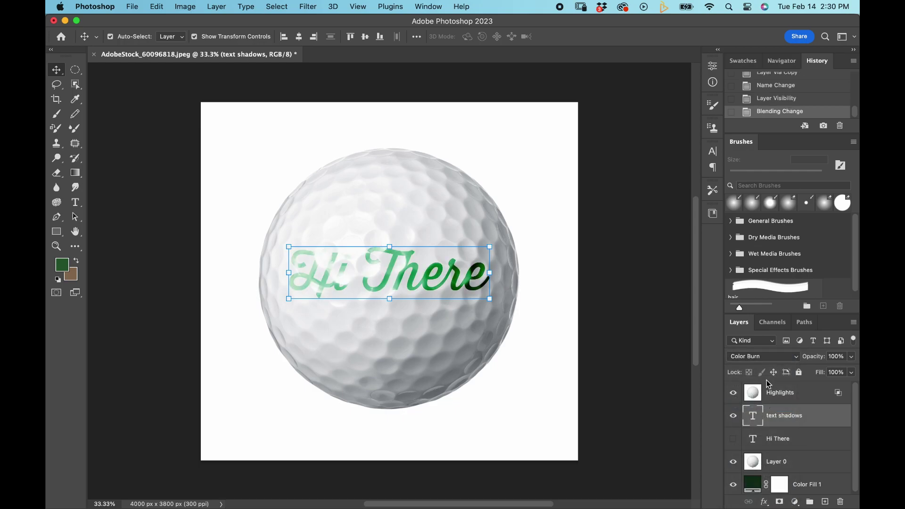
{"action": "left_click", "coordinate": [646, 388]}
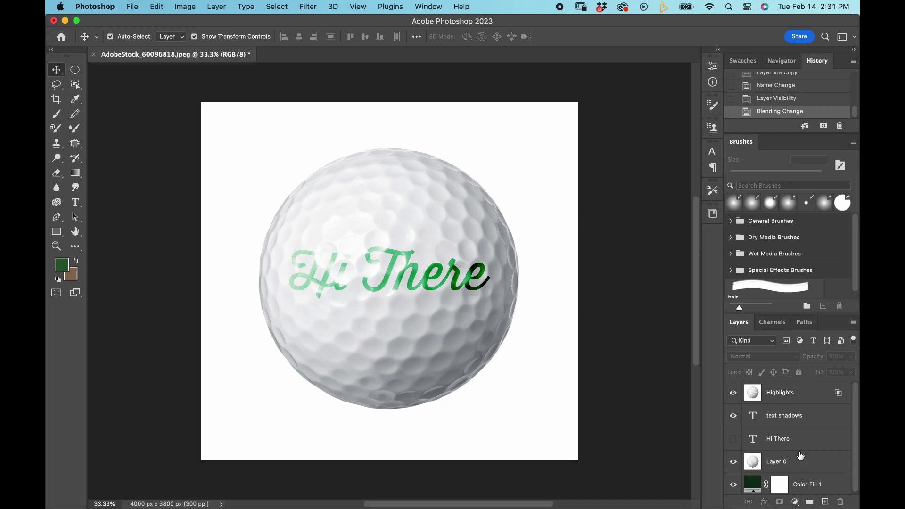
Duplicate Layer 0, place the copy above Hi There, and merge it with text shadows.
{"action": "left_click", "coordinate": [796, 463]}
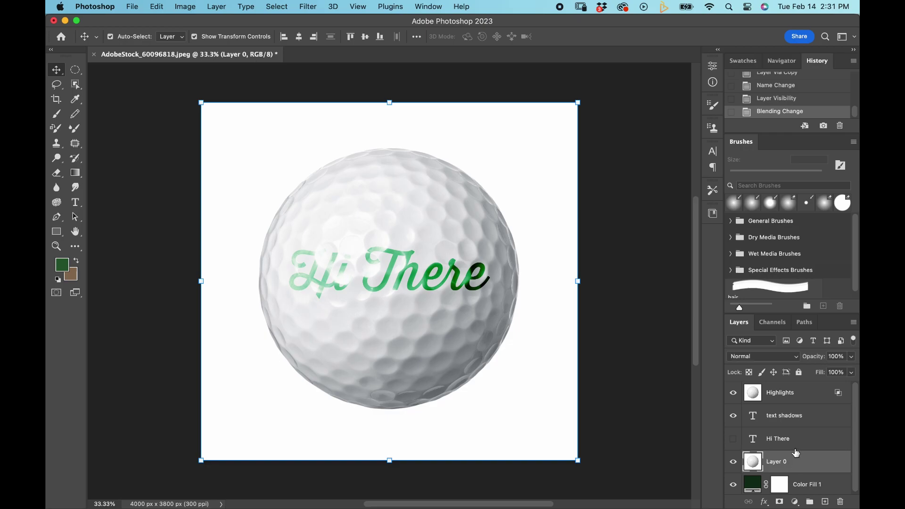
{"action": "key", "text": "super+j"}
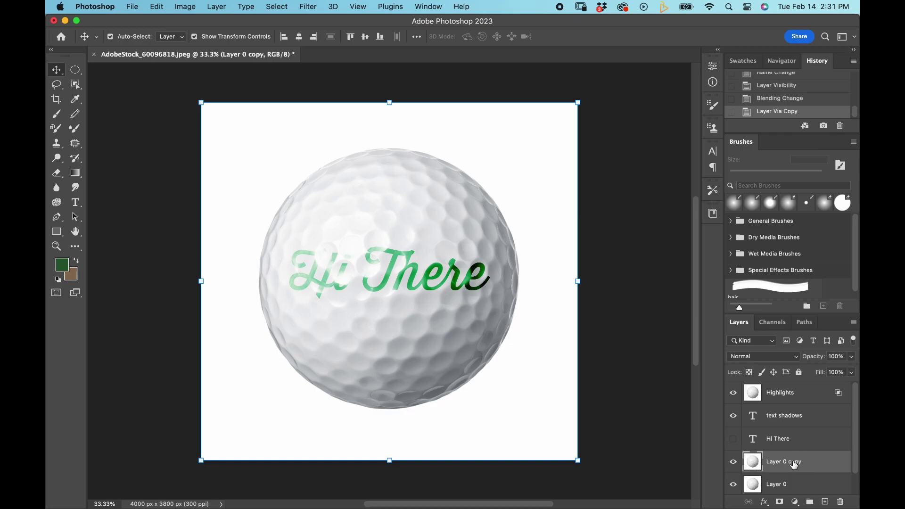
{"action": "left_click_drag", "start_coordinate": [795, 465], "coordinate": [793, 431]}
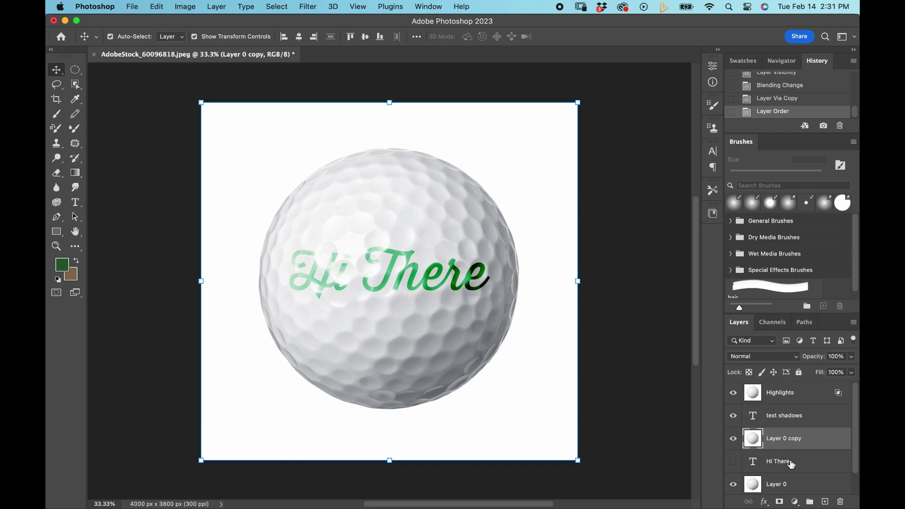
{"action": "left_click", "coordinate": [819, 422], "text": "shift"}
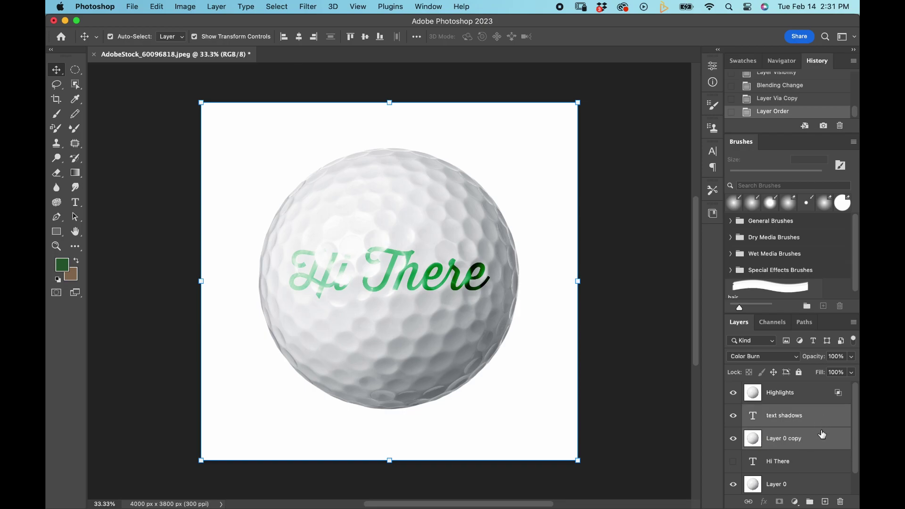
{"action": "right_click", "coordinate": [820, 439]}
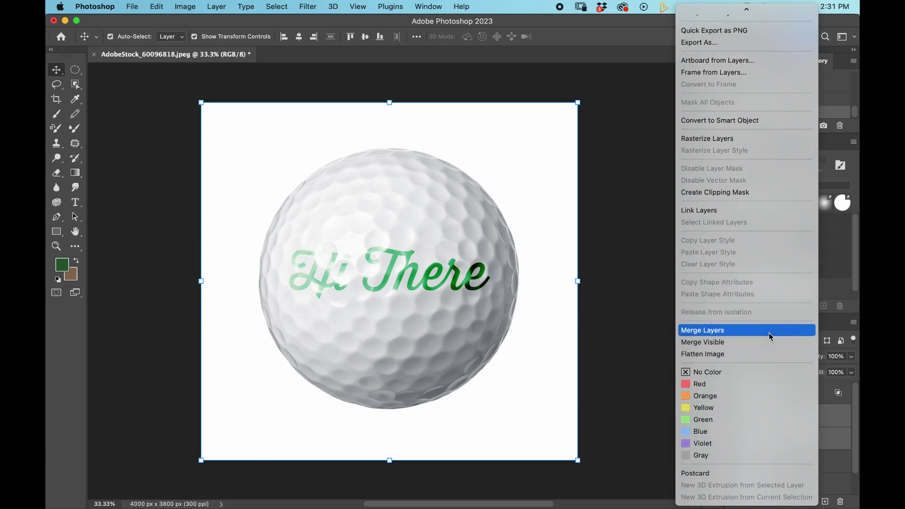
{"action": "left_click", "coordinate": [768, 332]}
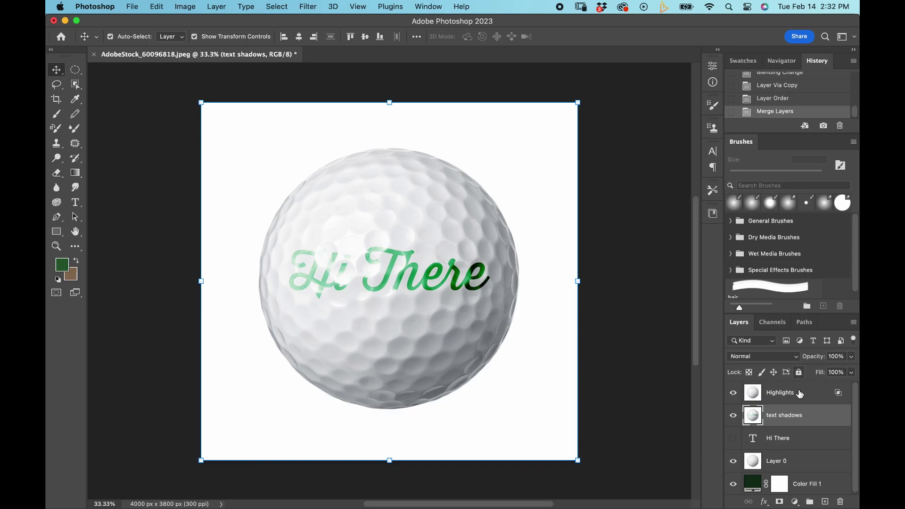
Load the Hi There lettering as a selection and add it as a mask on text shadows.
{"action": "left_click", "coordinate": [755, 442], "text": "super"}
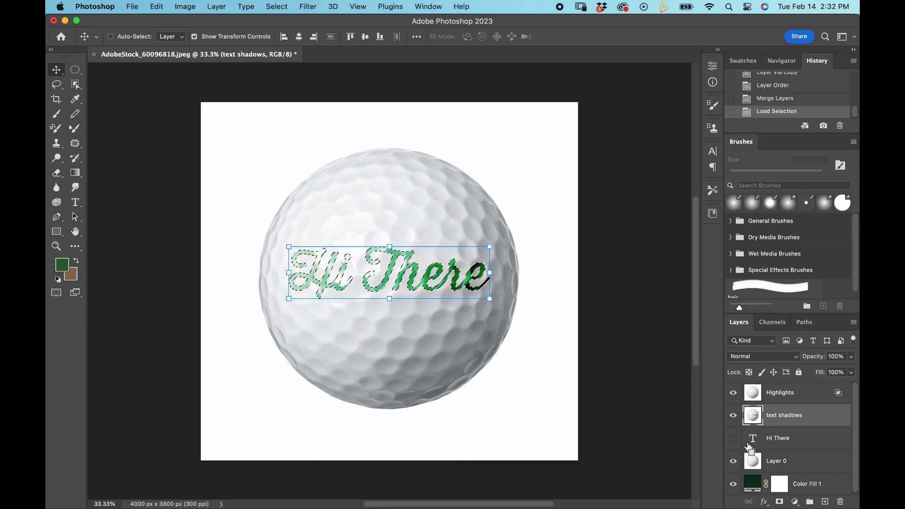
{"action": "left_click", "coordinate": [780, 502]}
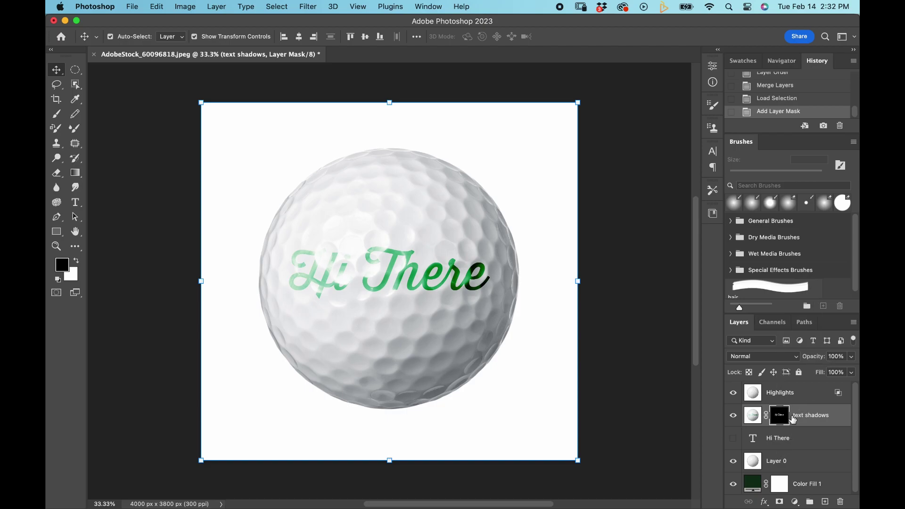
Show Hi There again and set text shadows to Soft Light at about 68% opacity.
{"action": "left_click", "coordinate": [733, 439]}
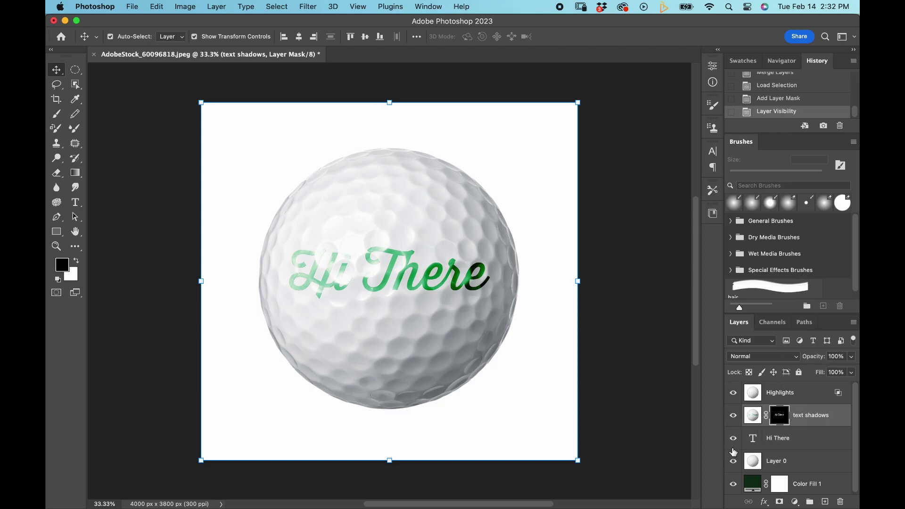
{"action": "left_click", "coordinate": [778, 362]}
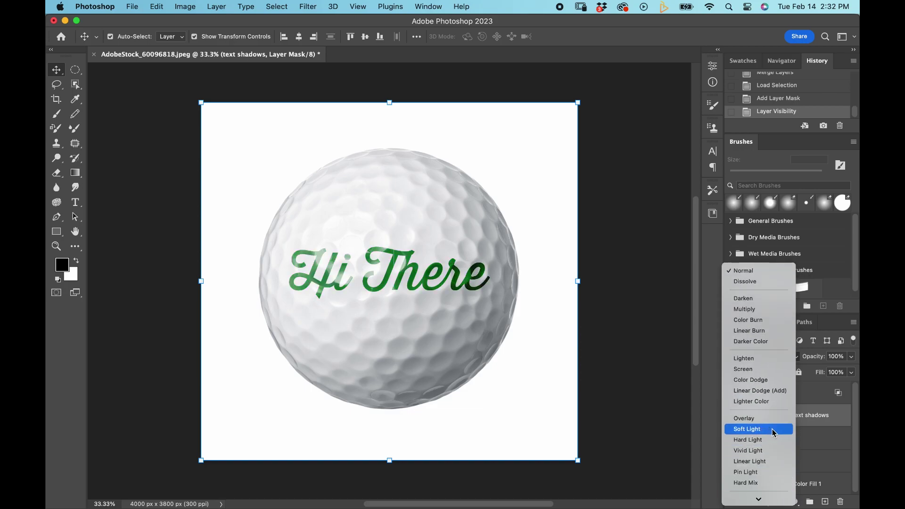
{"action": "left_click", "coordinate": [775, 430]}
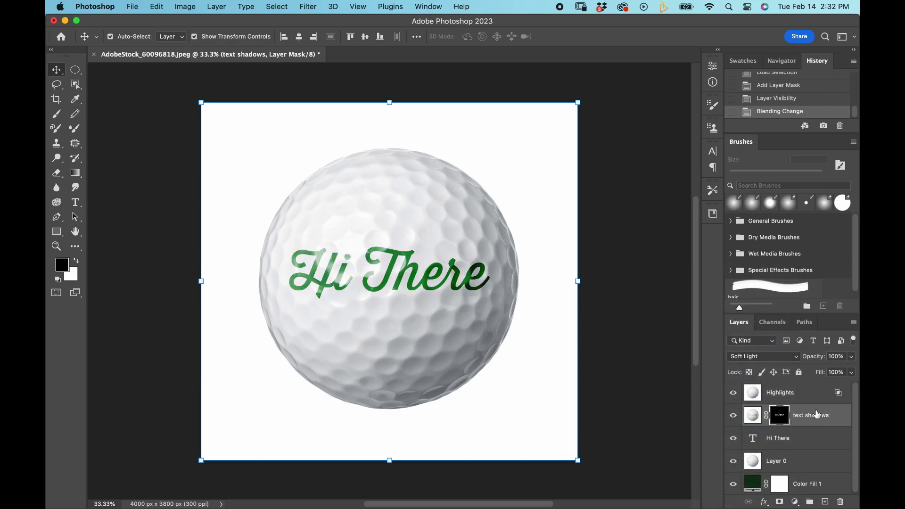
{"action": "left_click", "coordinate": [851, 358]}
{"action": "mouse_move", "coordinate": [853, 372]}
{"action": "left_mouse_down"}
{"action": "mouse_move", "coordinate": [825, 373]}
{"action": "mouse_move", "coordinate": [841, 373]}
{"action": "left_mouse_up"}
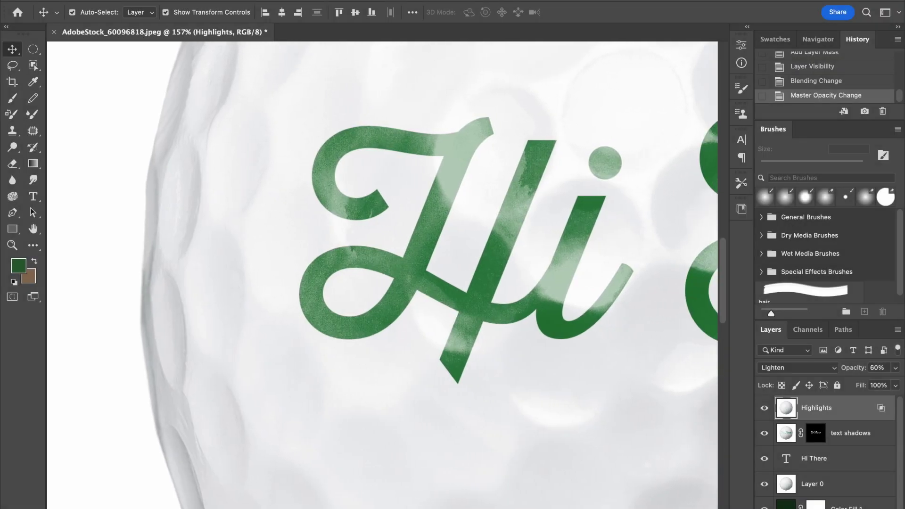
{"action": "scroll", "coordinate": [383, 275], "scroll_direction": "right", "scroll_amount": 10}
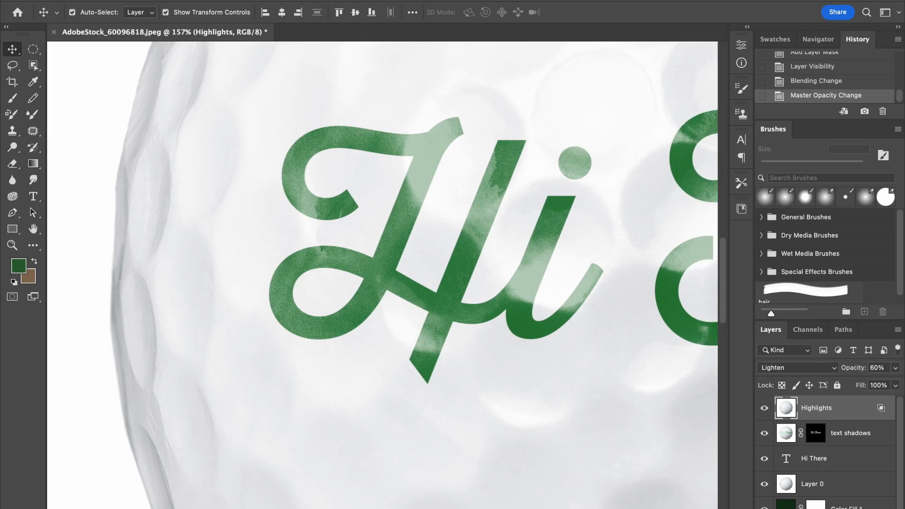
{"action": "scroll", "coordinate": [383, 275], "scroll_direction": "right", "scroll_amount": 10}
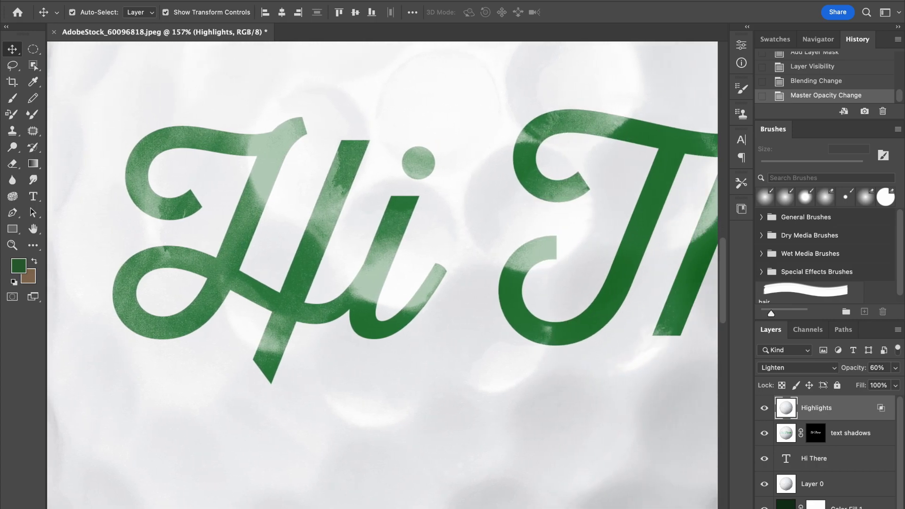
{"action": "scroll", "coordinate": [382, 275], "scroll_direction": "right", "scroll_amount": 10}
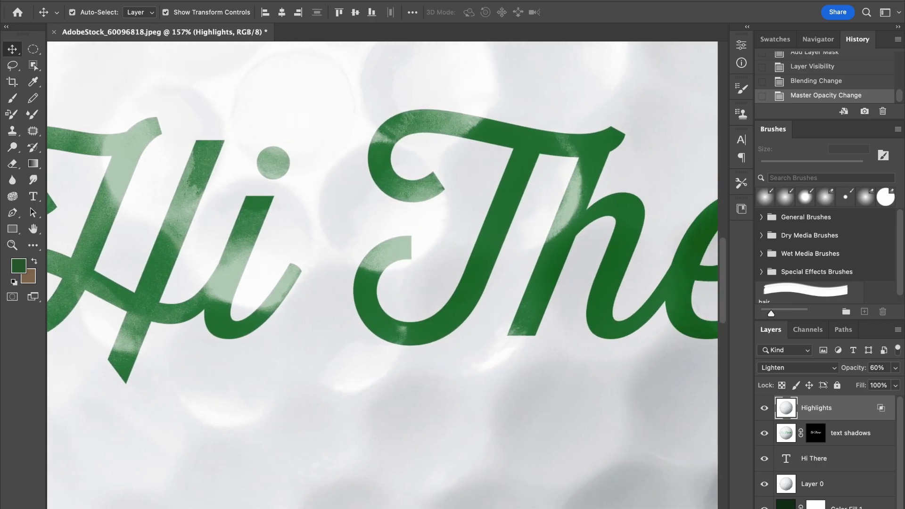
{"action": "scroll", "coordinate": [383, 275], "scroll_direction": "right", "scroll_amount": 10}
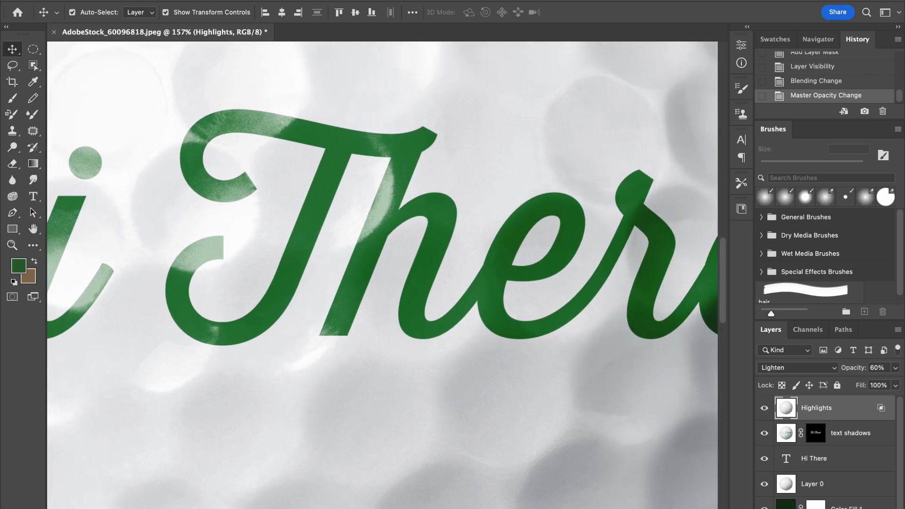
{"action": "scroll", "coordinate": [383, 274], "scroll_direction": "right", "scroll_amount": 10}
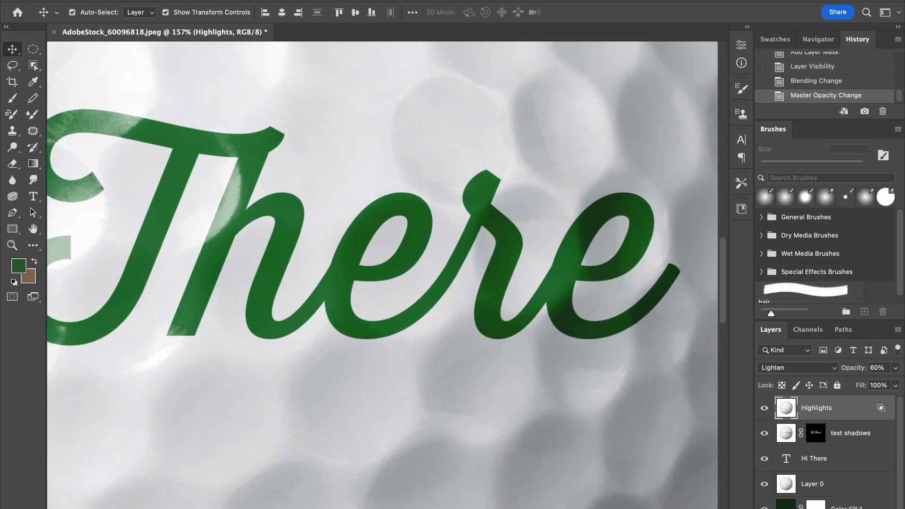
{"action": "scroll", "coordinate": [383, 274], "scroll_direction": "right", "scroll_amount": 8}
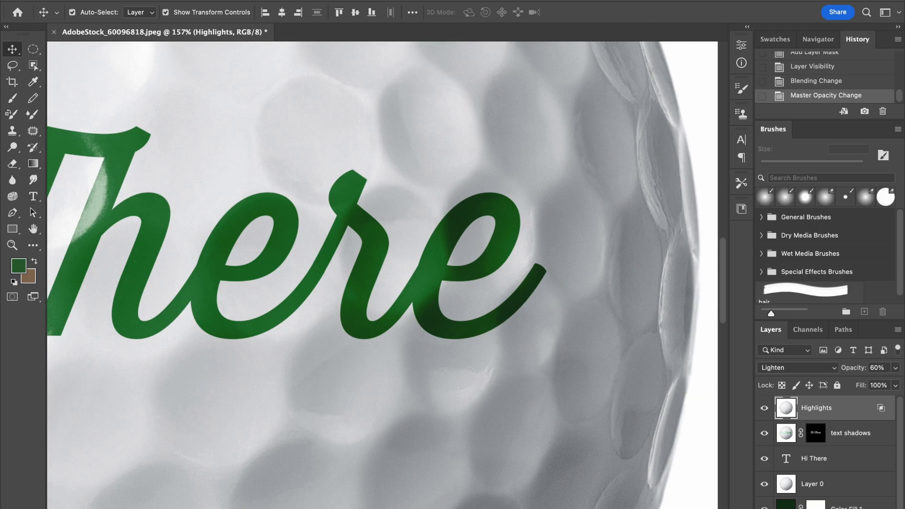
{"action": "scroll", "coordinate": [383, 275], "scroll_direction": "right", "scroll_amount": 7}
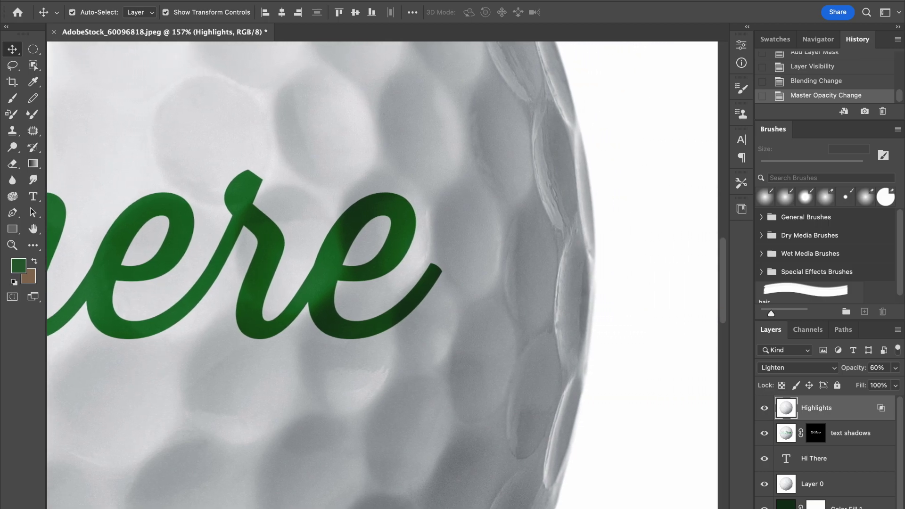
{"action": "scroll", "coordinate": [382, 275], "scroll_direction": "right", "scroll_amount": 1}
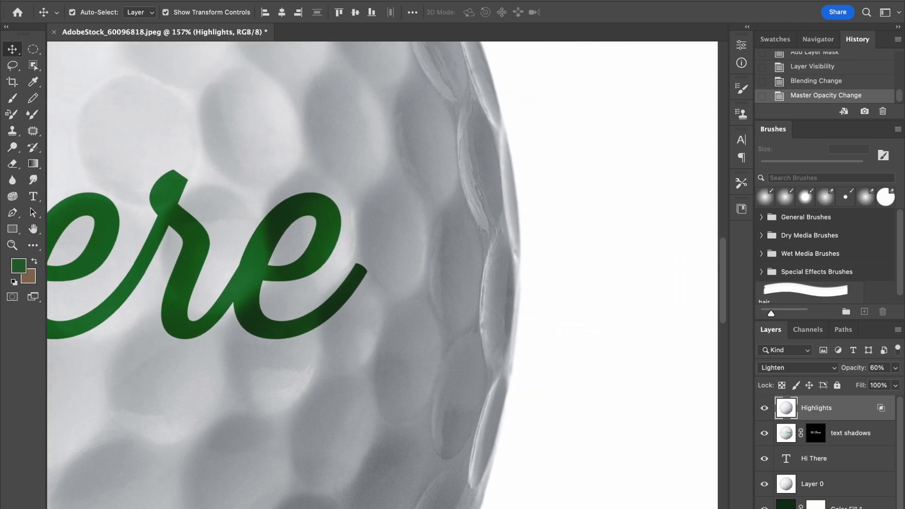